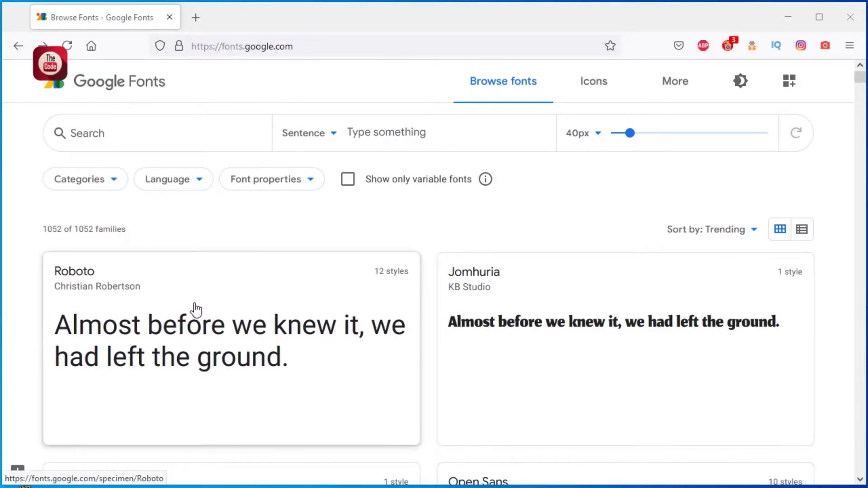
scroll(204, 301, "down", 3)
scroll(205, 278, "down", 3)
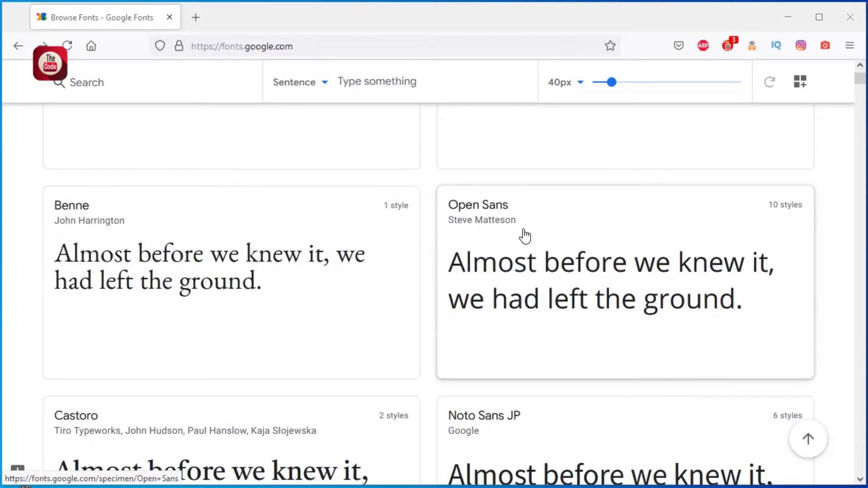
scroll(523, 235, "down", 5)
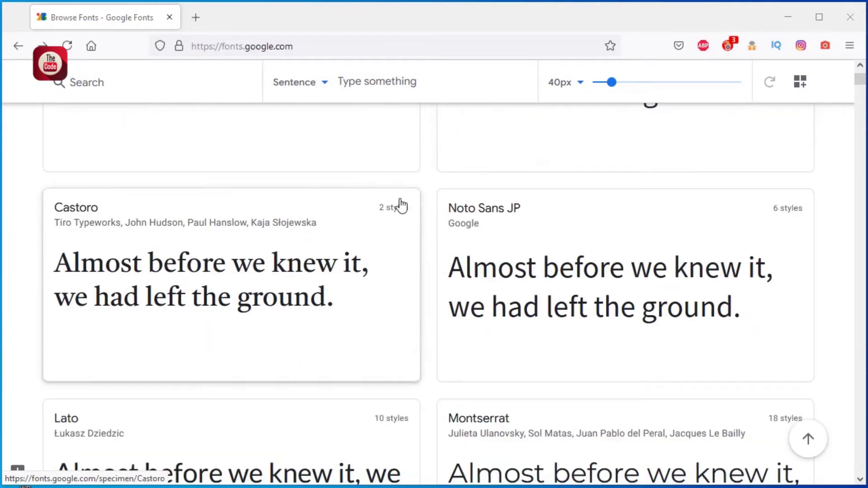
scroll(330, 271, "down", 3)
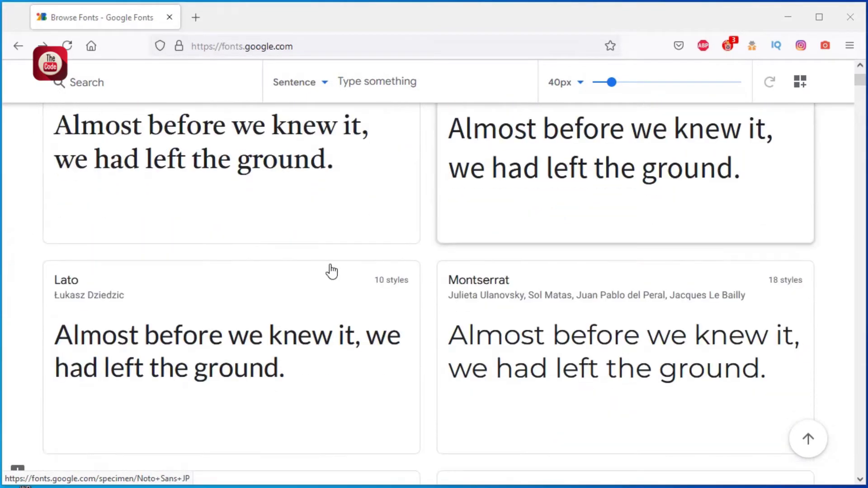
scroll(244, 308, "down", 4)
scroll(256, 311, "down", 4)
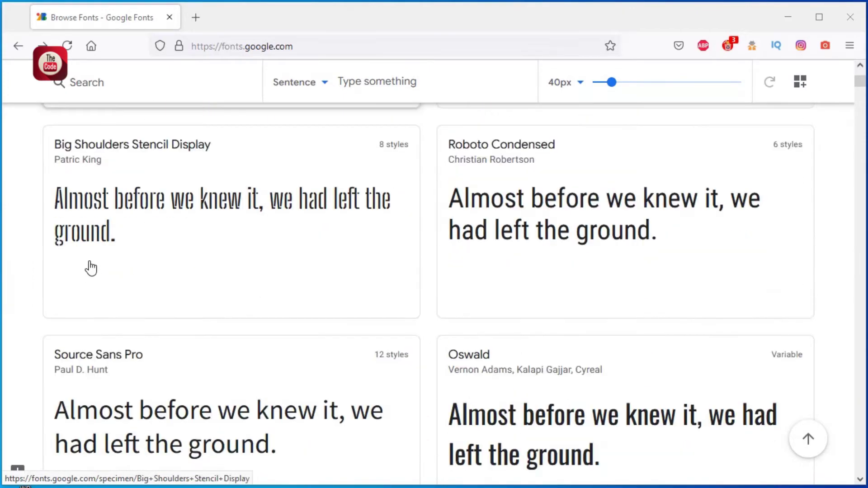
scroll(179, 374, "down", 3)
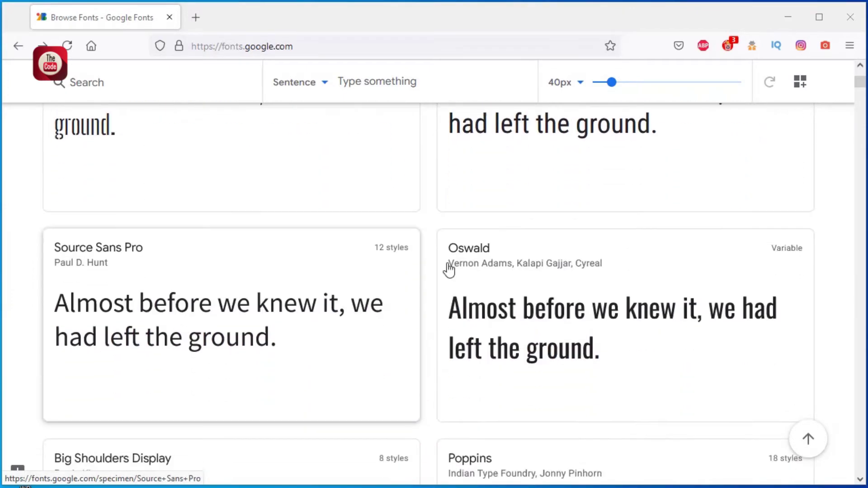
scroll(257, 388, "down", 3)
scroll(503, 330, "up", 10)
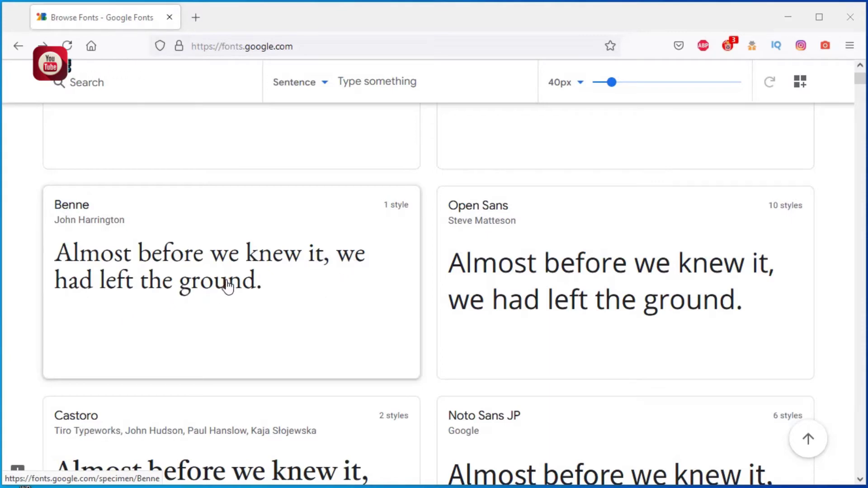
scroll(265, 278, "up", 6)
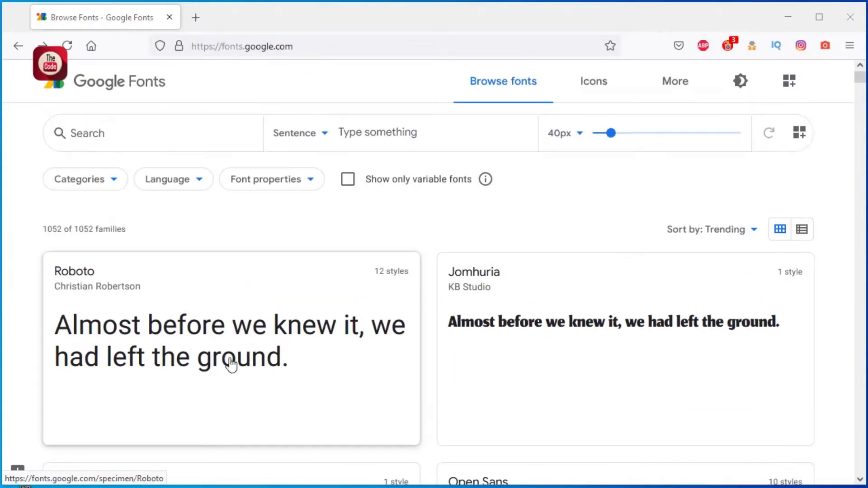
scroll(283, 351, "down", 4)
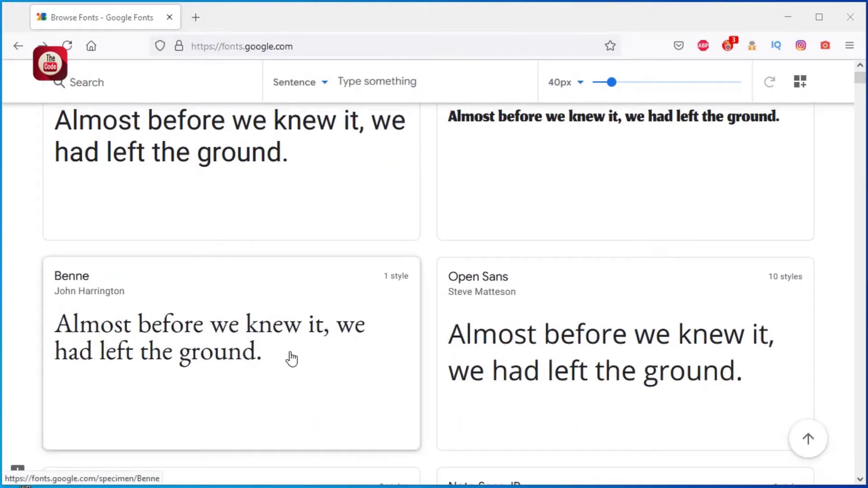
scroll(283, 355, "up", 3)
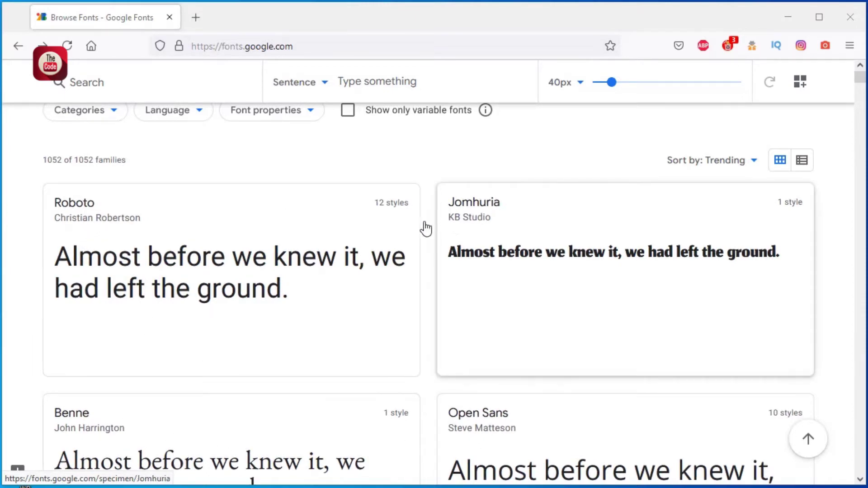
scroll(500, 430, "down", 2)
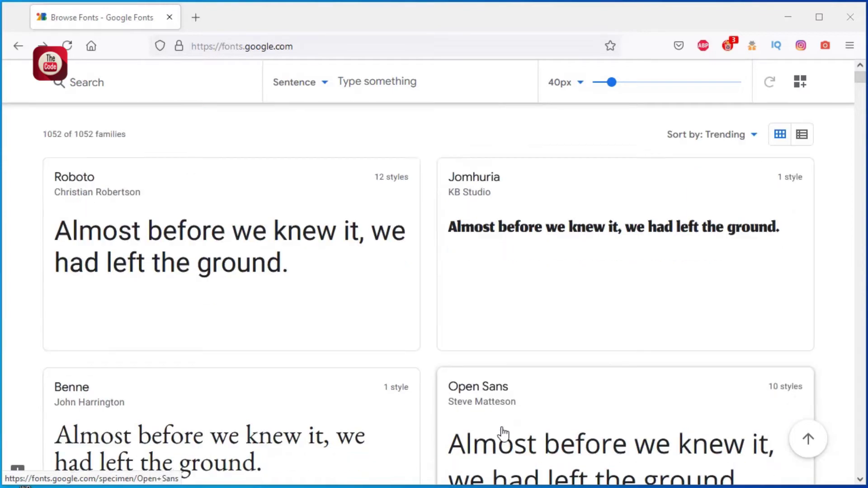
scroll(286, 355, "up", 4)
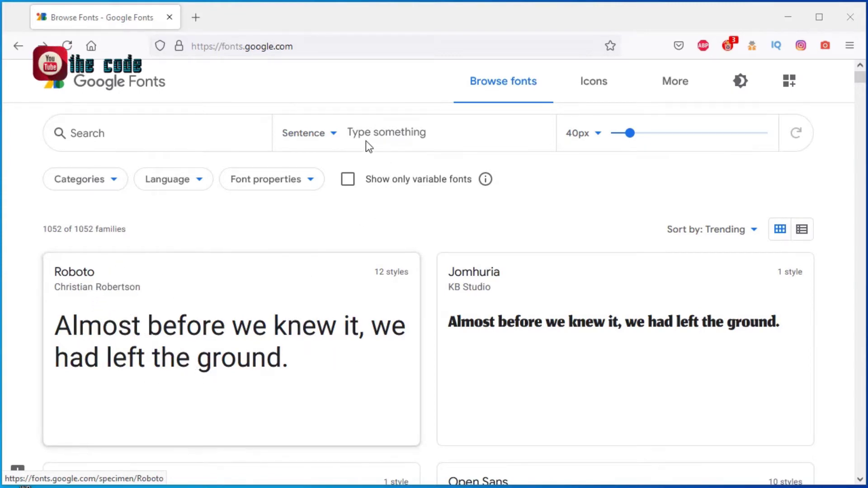
- Enter 'I love you' as the preview text and scroll to check the font cards
left_click(378, 132)
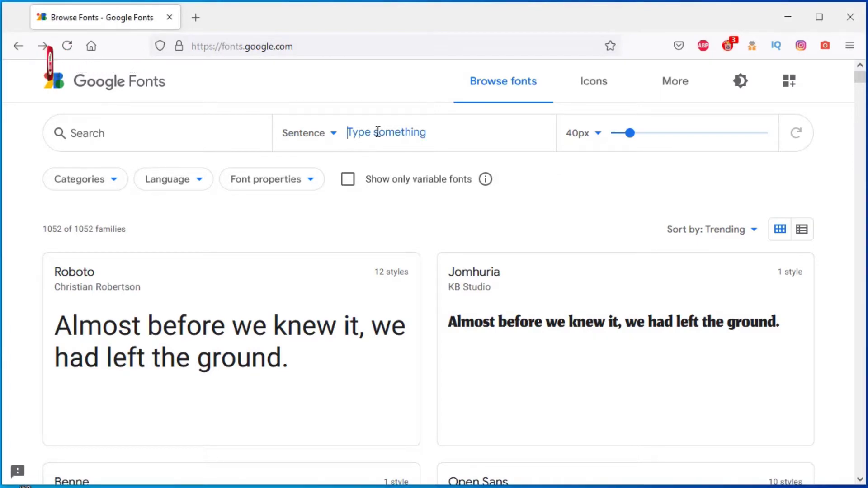
type("I")
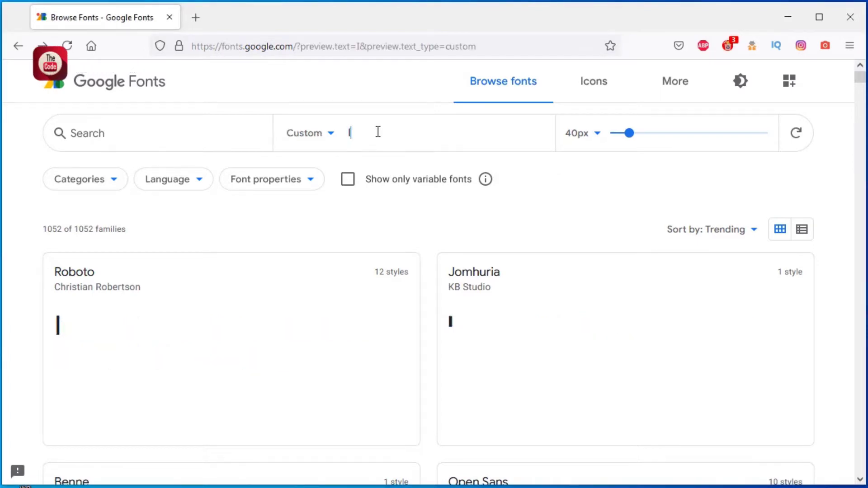
type(" te")
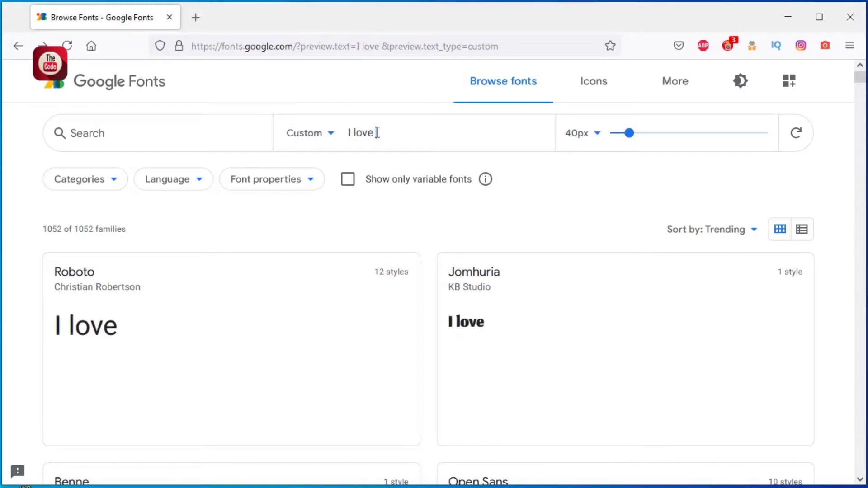
type("ou")
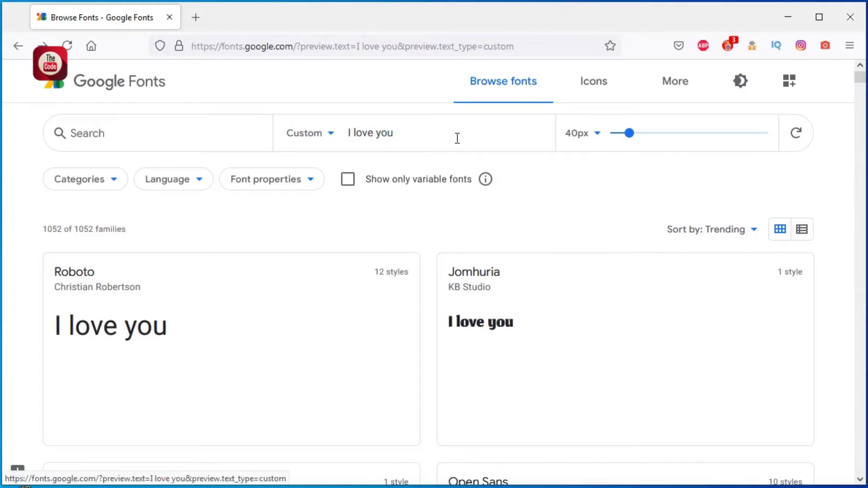
scroll(336, 297, "down", 5)
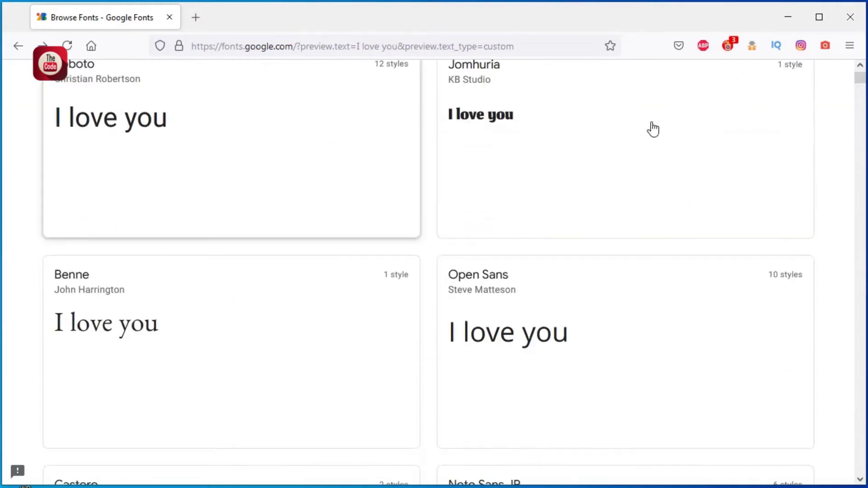
scroll(485, 326, "up", 6)
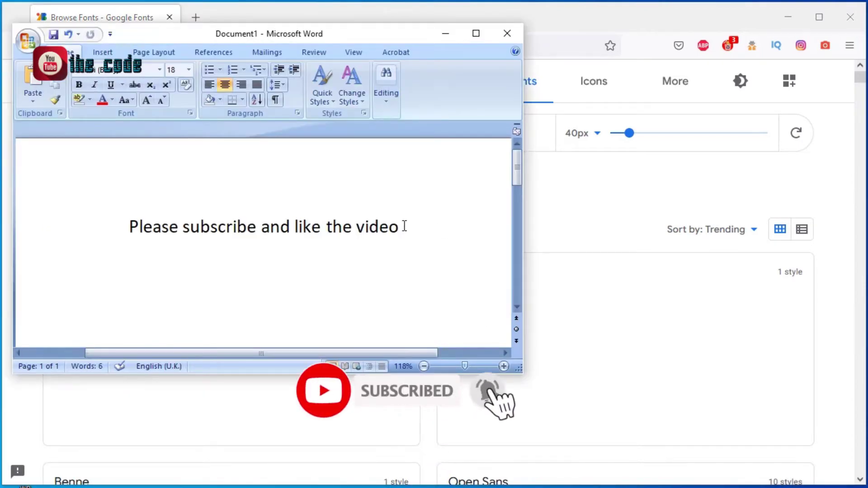
- Select 'Please subscribe and like the video' in Word, minimize Word, and clear the Google Fonts preview text
left_click_drag(404, 227, 146, 233)
key("ctrl+c")
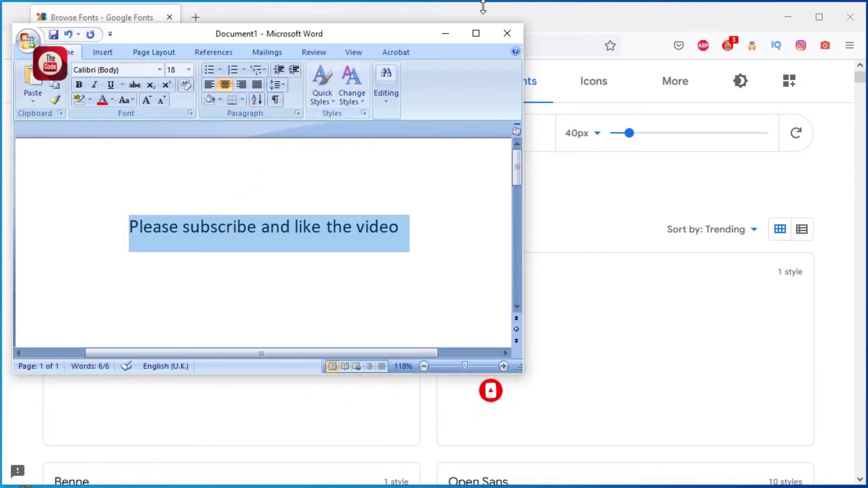
left_click(446, 35)
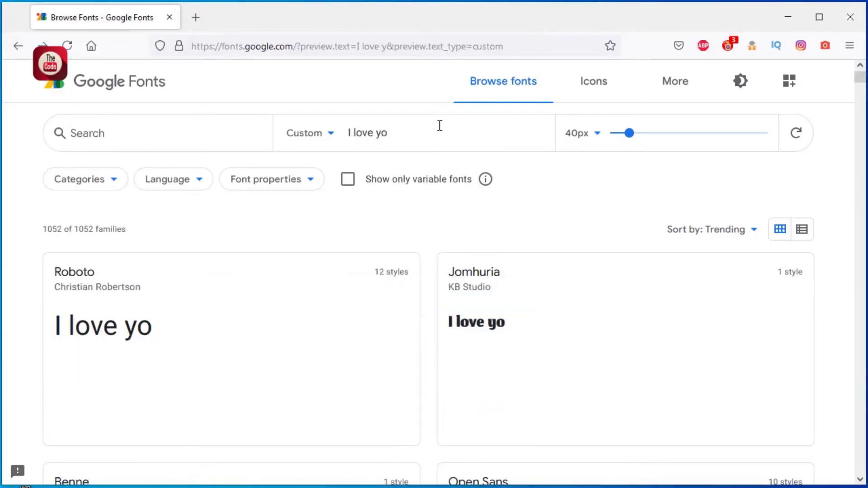
key("BackSpace")
key("BackSpace")
key("BackSpace")
key("BackSpace")
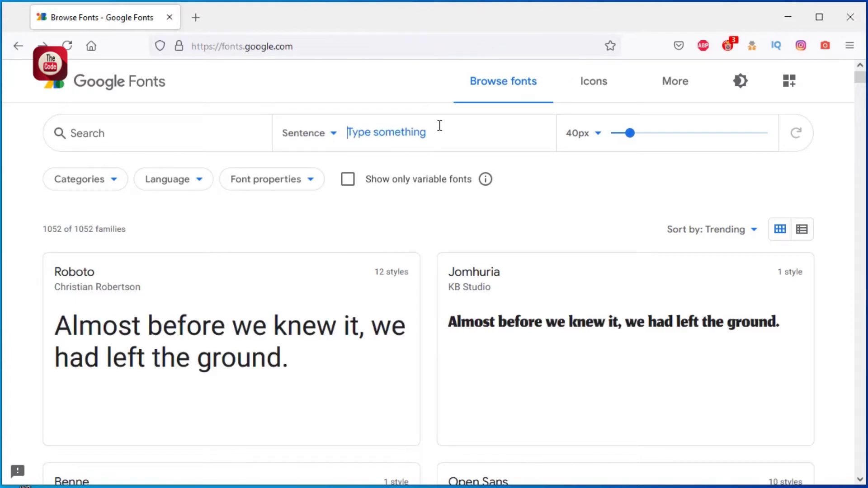
- Paste 'Please subscribe and like the video' as the preview text and compare the fonts
key("ctrl+v")
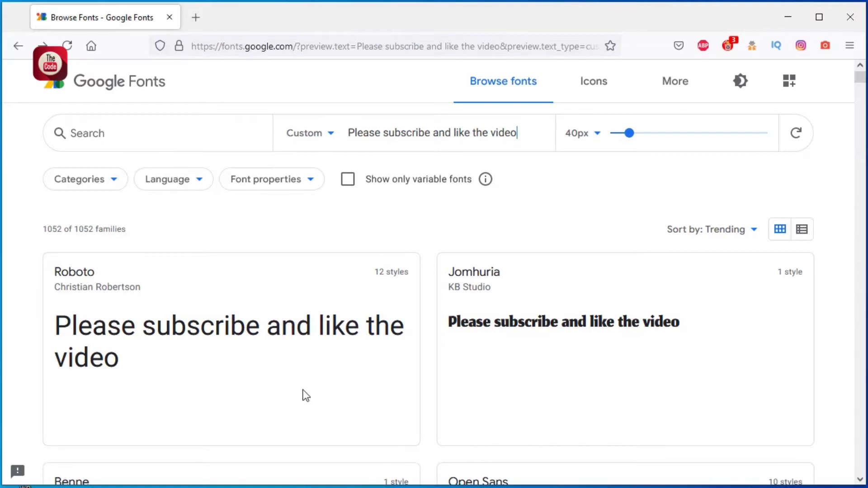
scroll(312, 398, "down", 5)
scroll(353, 362, "up", 5)
scroll(378, 334, "down", 8)
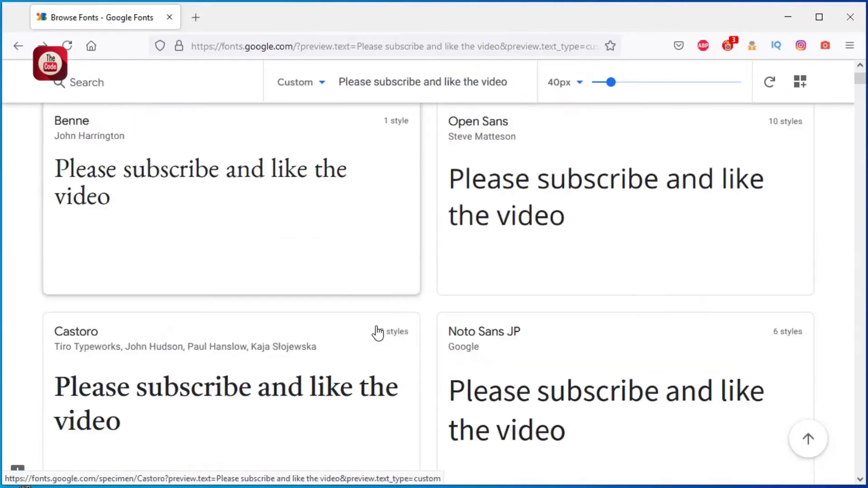
scroll(378, 333, "up", 8)
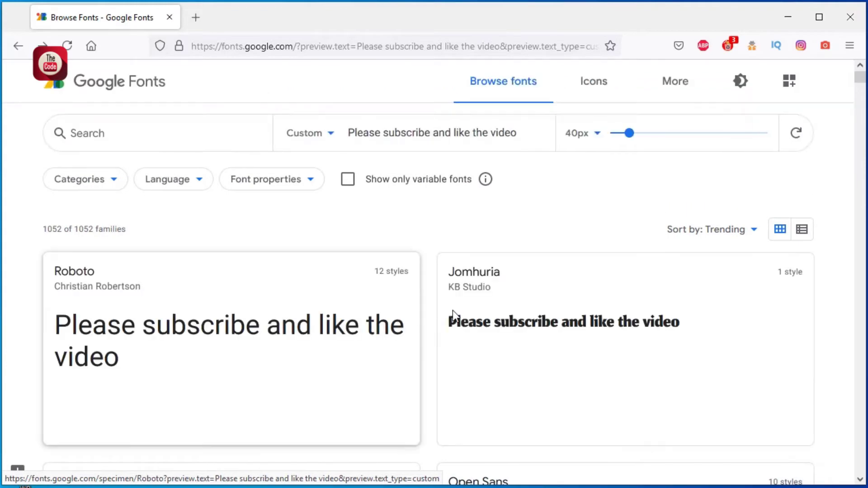
scroll(454, 314, "down", 3)
scroll(515, 304, "down", 4)
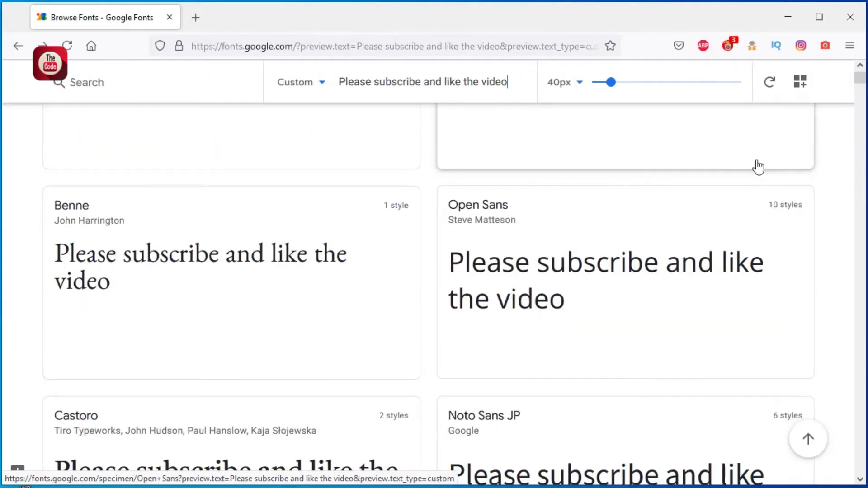
scroll(758, 167, "up", 5)
- Switch the catalogue to list view, then back to a two-column grid, keeping Trending sort
left_click(802, 229)
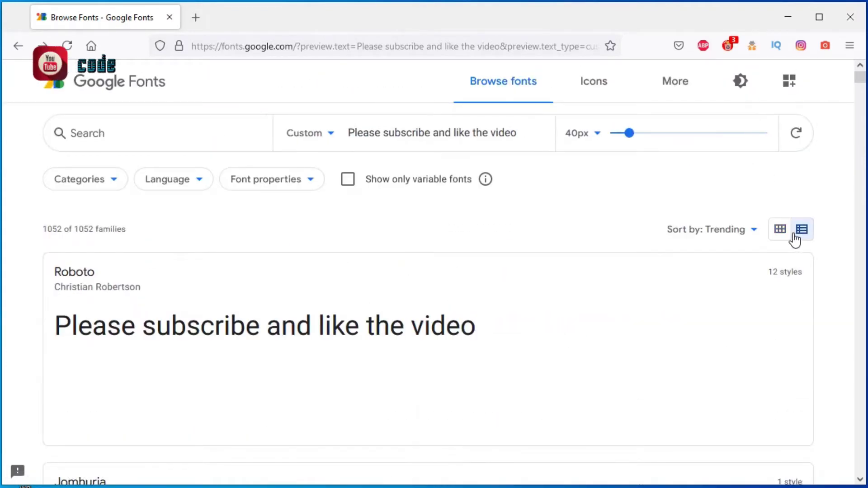
scroll(716, 256, "down", 5)
scroll(724, 249, "up", 5)
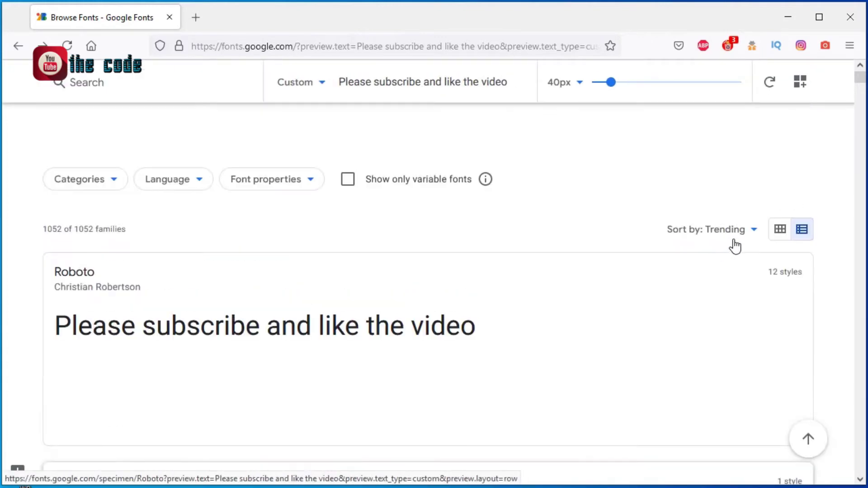
left_click(778, 230)
left_click(756, 232)
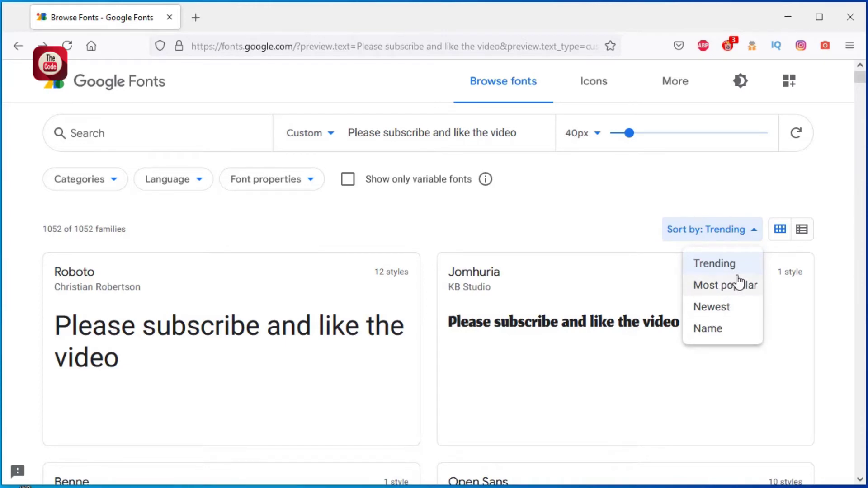
left_click(753, 231)
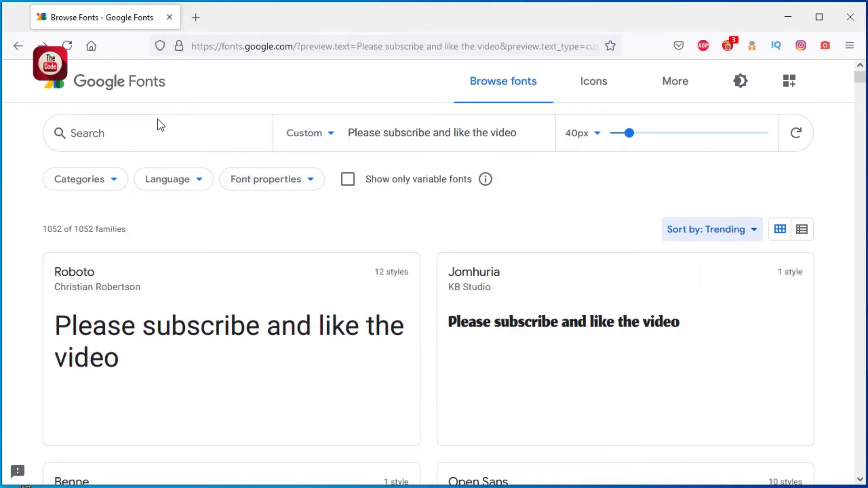
- Search the font catalogue for 'roboto', correcting the typo
left_click(172, 131)
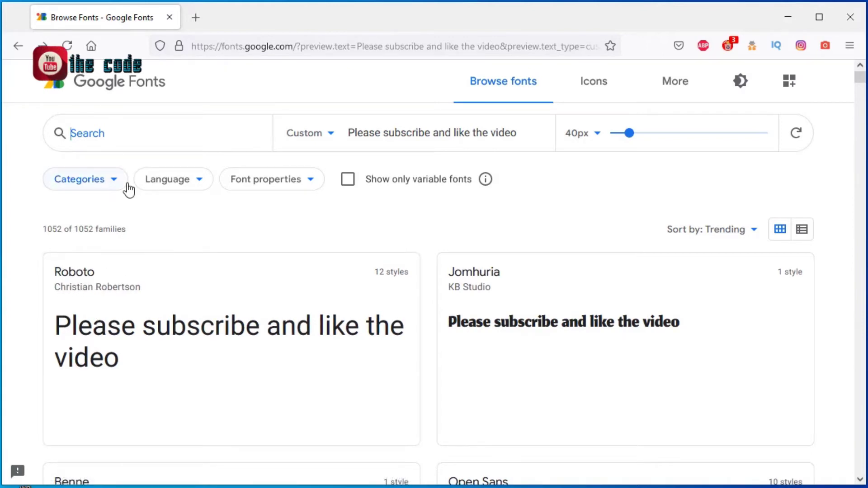
type("rototo")
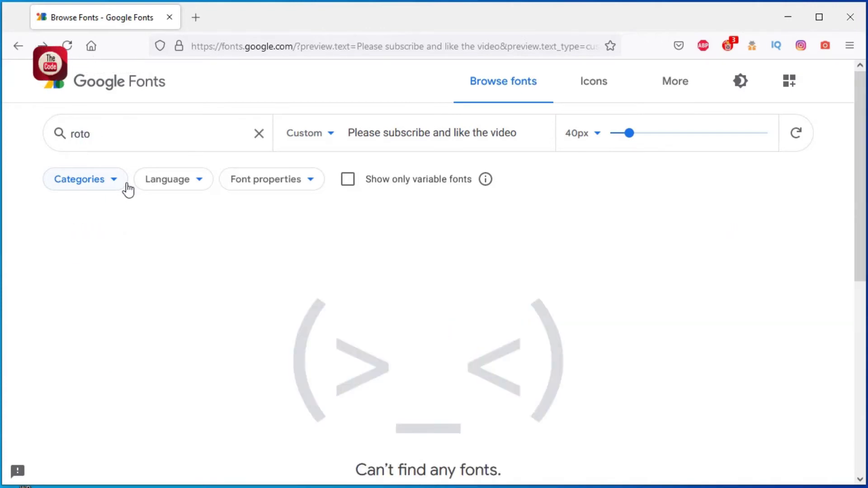
key("BackSpace")
key("BackSpace")
key("BackSpace")
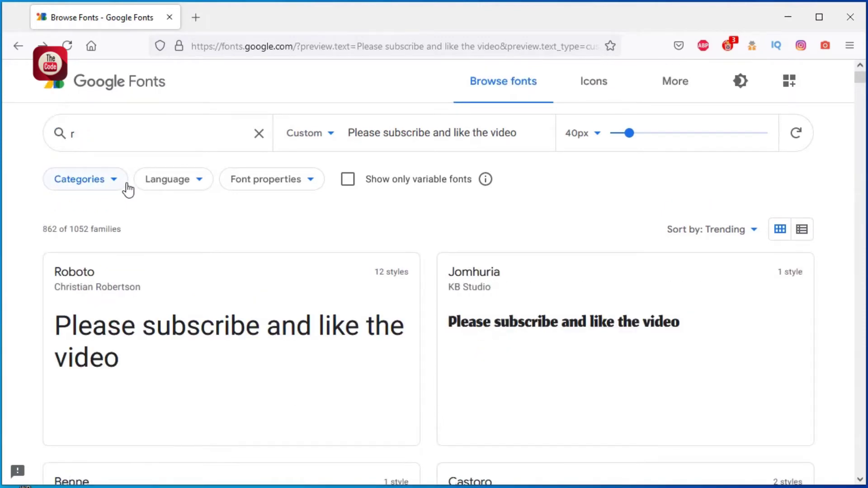
type("oboto")
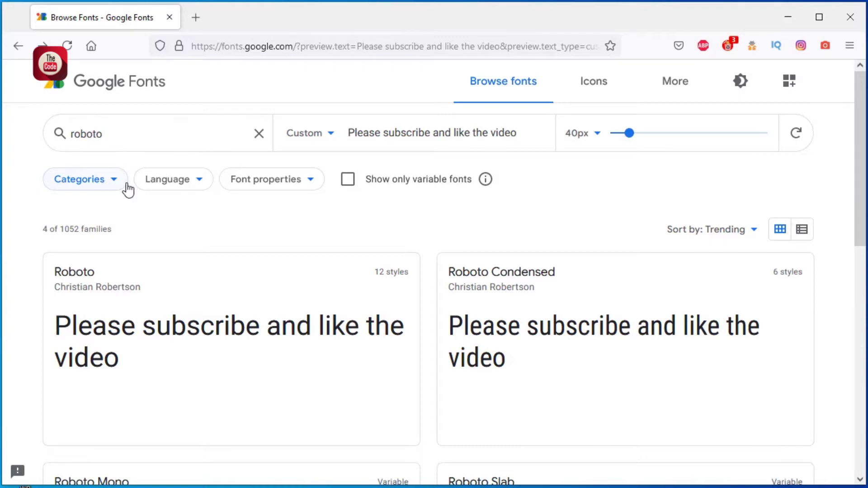
scroll(217, 266, "down", 9)
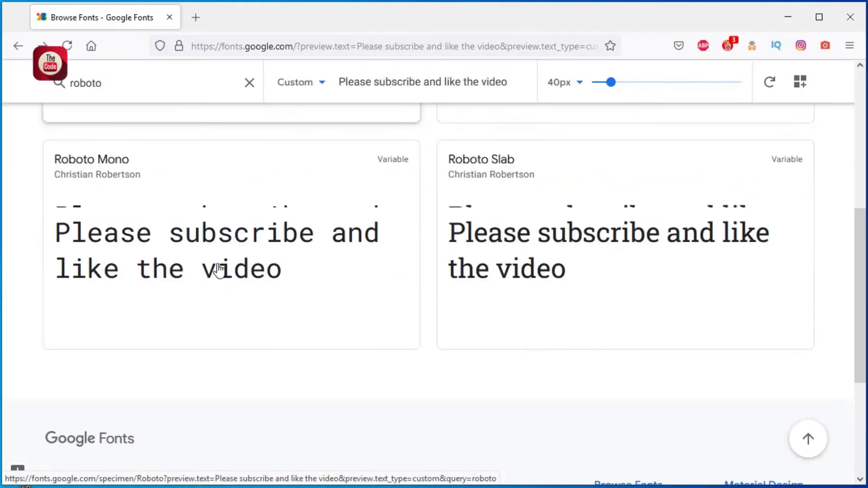
scroll(224, 260, "up", 9)
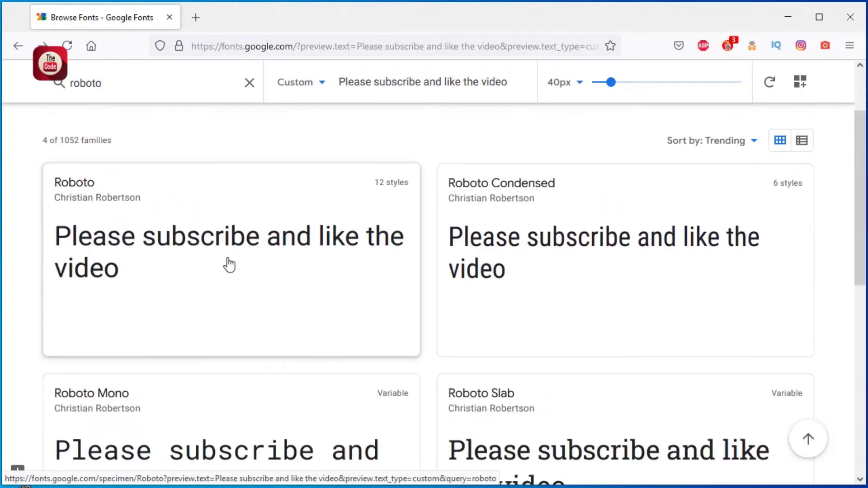
- Browse the four Roboto families and open the Roboto Condensed page
scroll(279, 271, "down", 3)
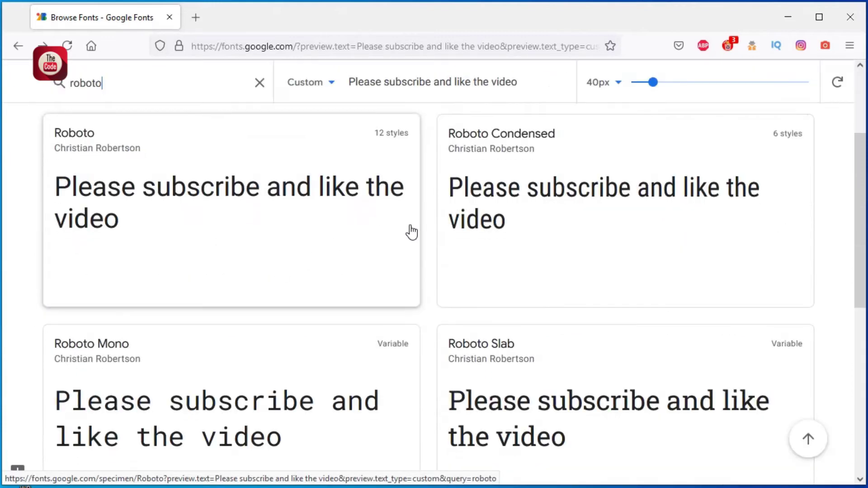
scroll(517, 249, "down", 3)
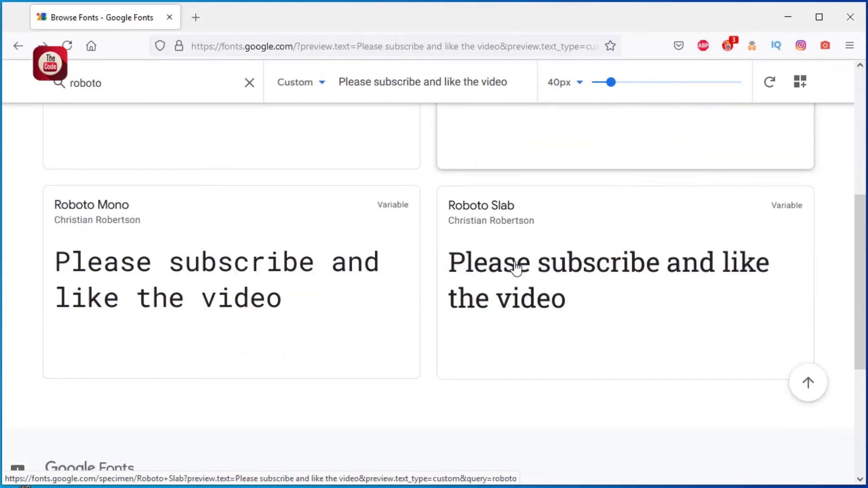
scroll(516, 267, "up", 6)
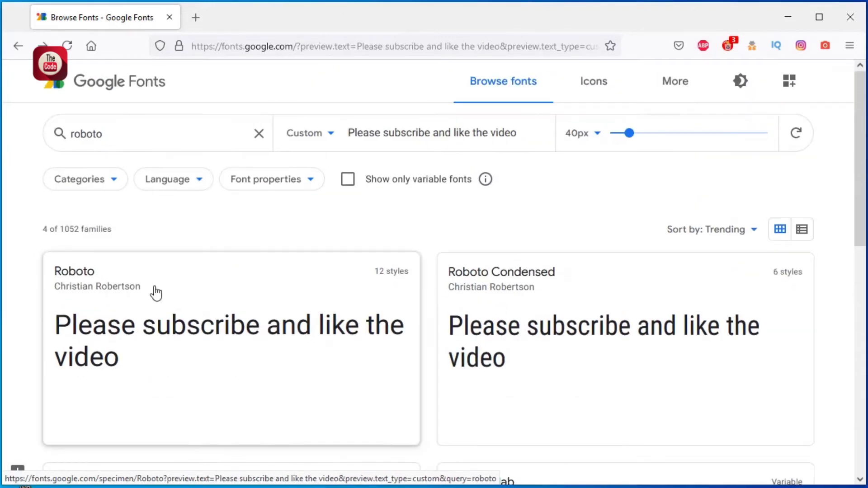
scroll(405, 318, "down", 3)
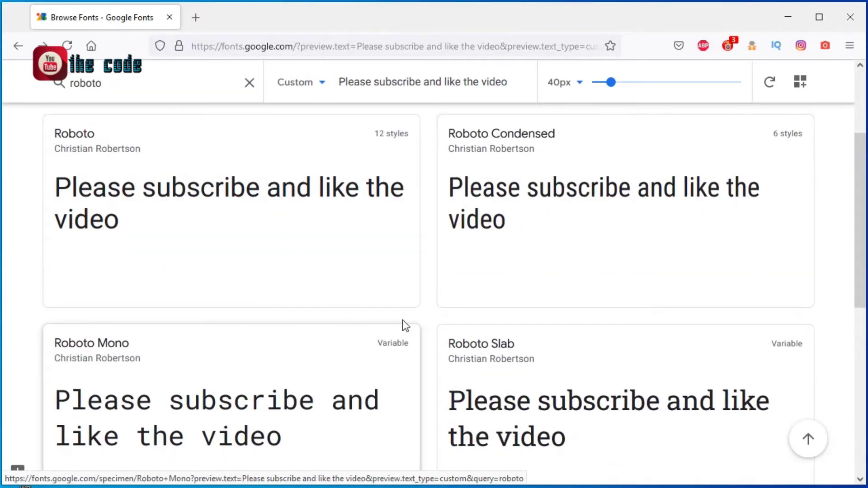
scroll(520, 324, "down", 2)
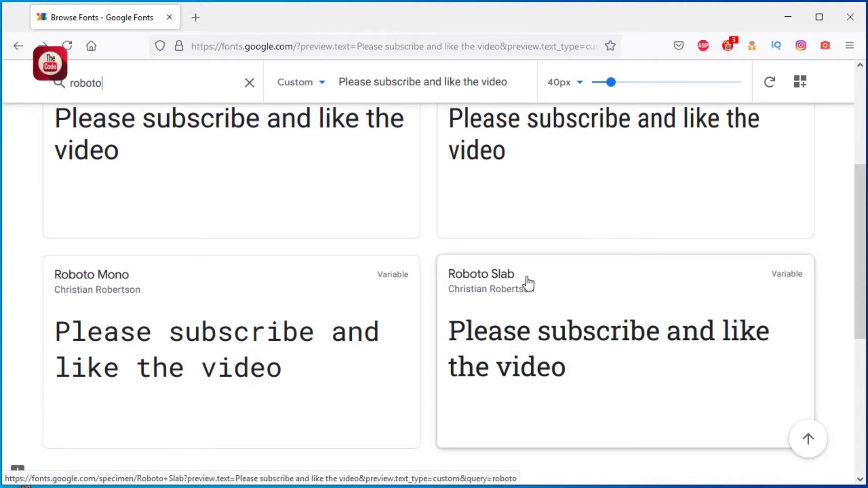
scroll(528, 287, "up", 5)
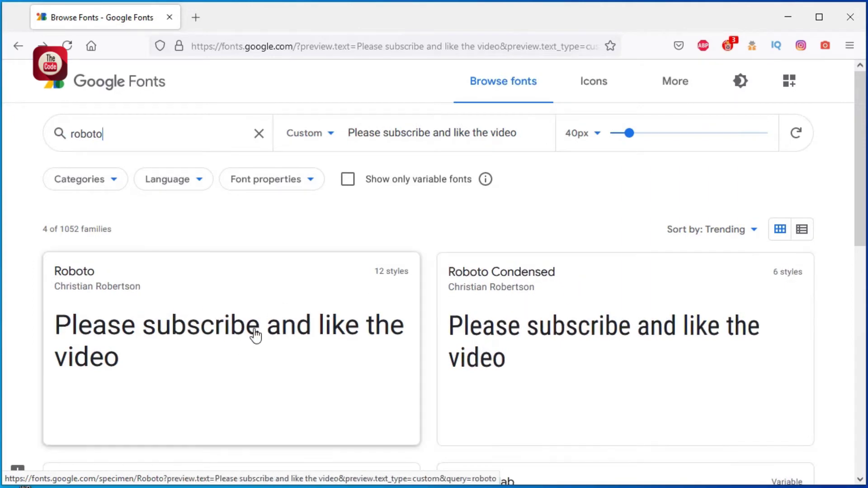
scroll(254, 335, "down", 2)
scroll(256, 336, "down", 2)
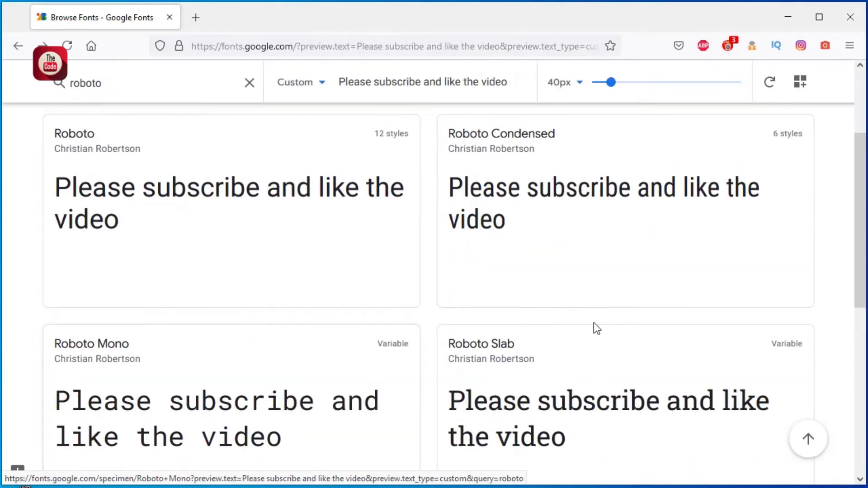
scroll(589, 335, "down", 2)
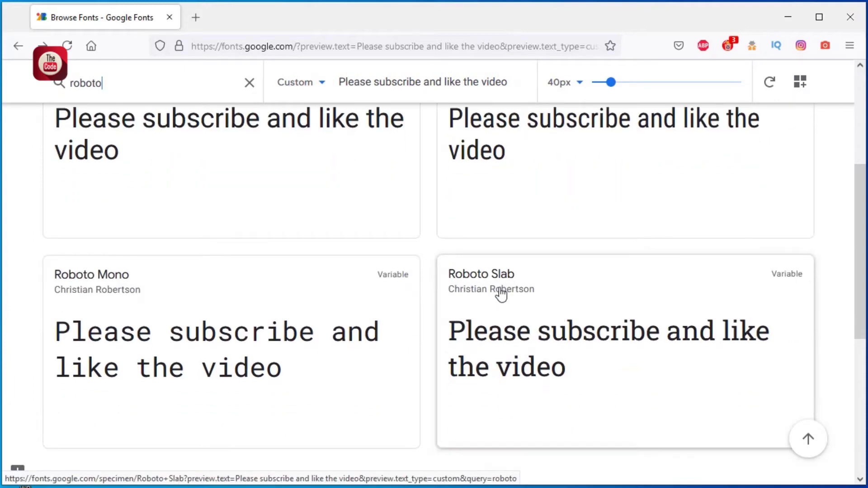
scroll(502, 293, "up", 4)
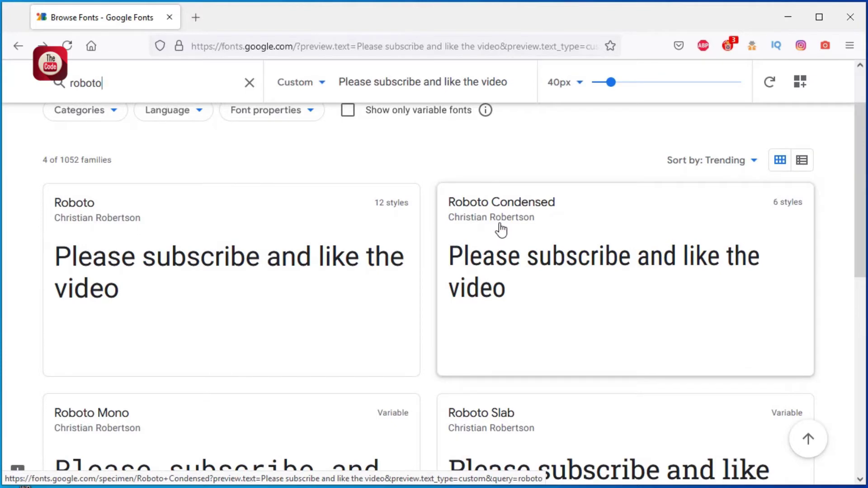
left_click(526, 218)
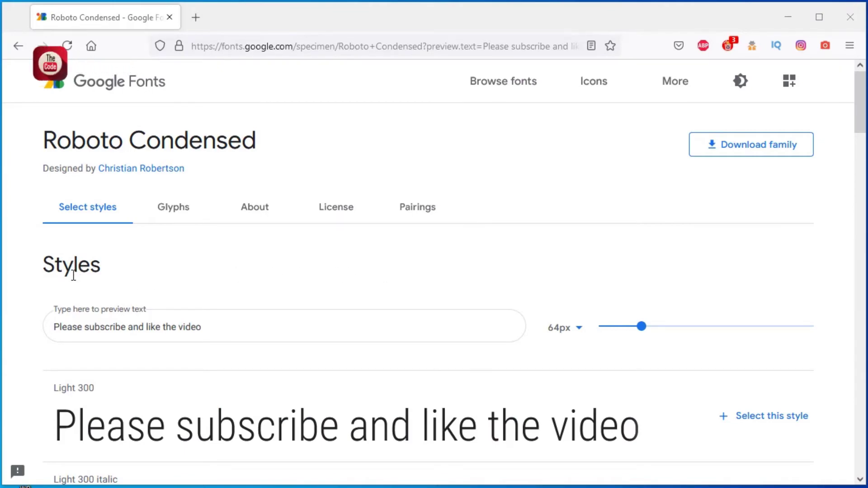
- Review the Roboto Condensed styles and glyphs, then download the whole family
scroll(287, 236, "down", 10)
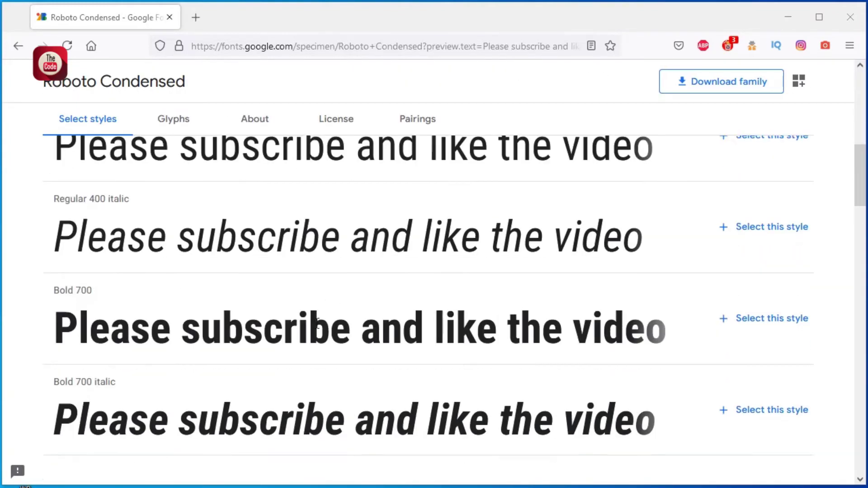
scroll(291, 316, "down", 3)
scroll(267, 339, "down", 9)
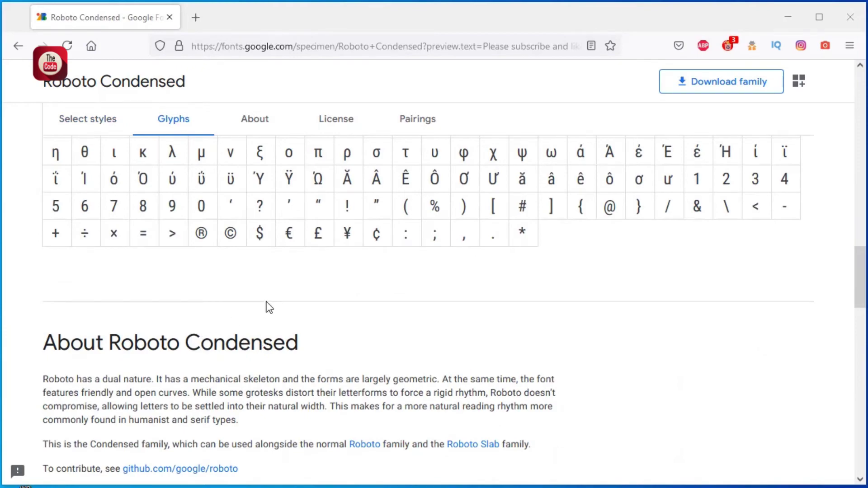
scroll(267, 311, "up", 5)
scroll(269, 299, "up", 20)
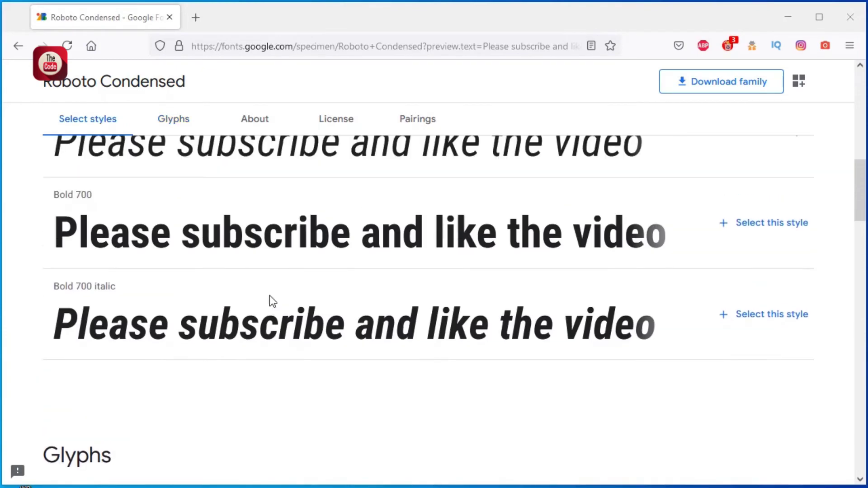
scroll(270, 296, "up", 5)
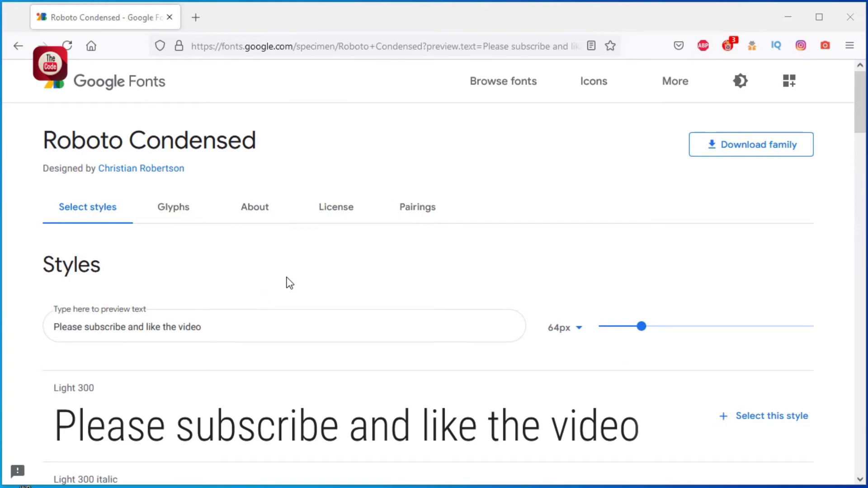
scroll(289, 283, "down", 3)
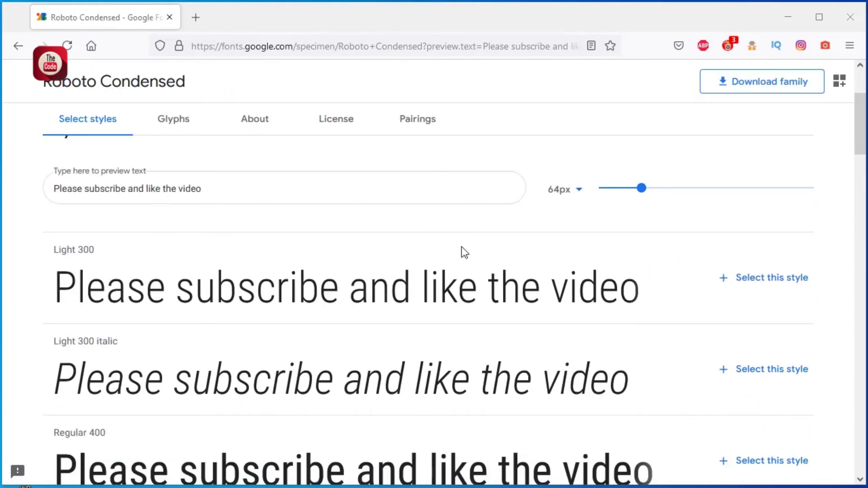
scroll(464, 253, "up", 3)
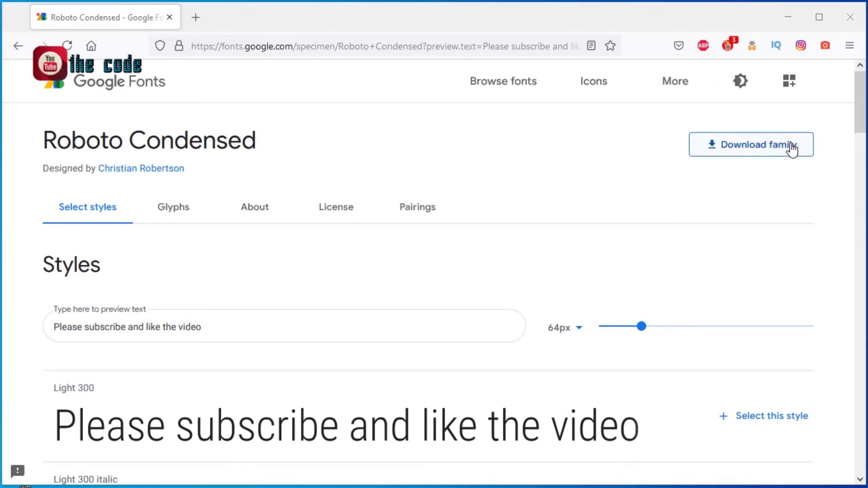
left_click(741, 149)
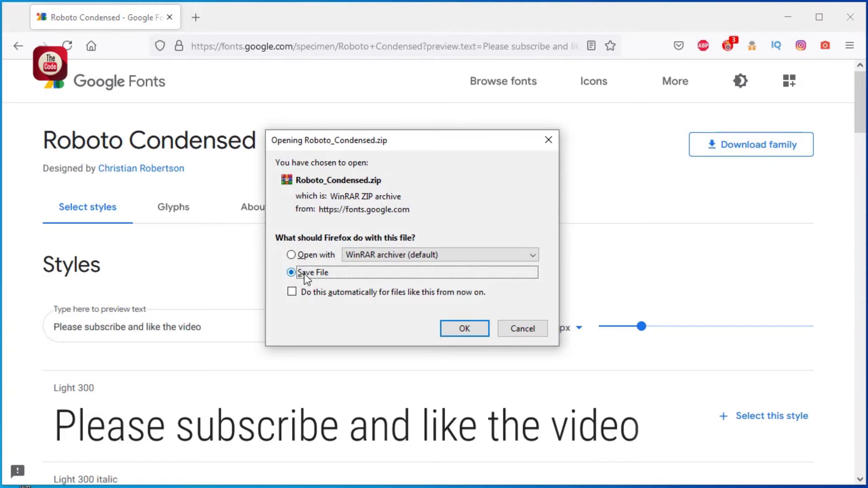
- Save Roboto_Condensed.zip and open its containing Downloads folder from Firefox's download list
left_click(463, 329)
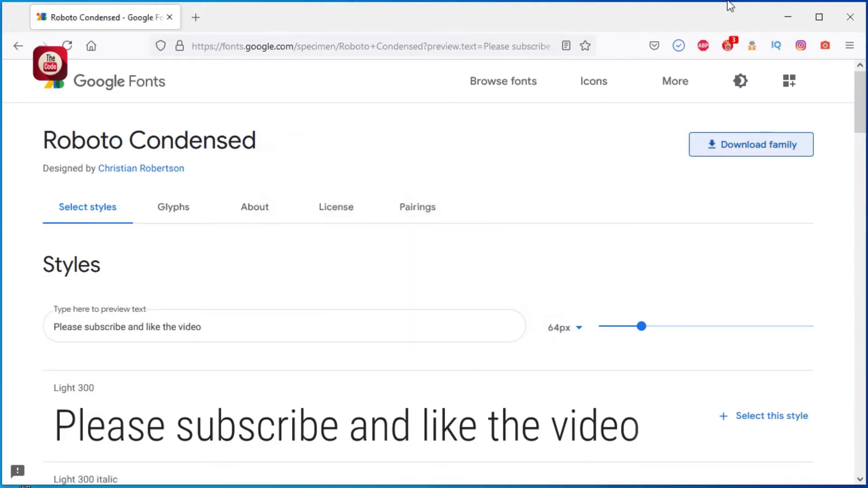
left_click(679, 45)
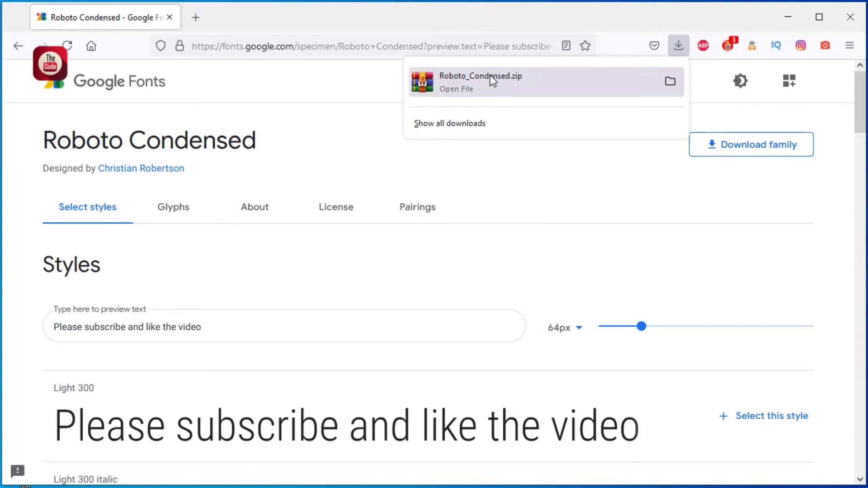
right_click(476, 82)
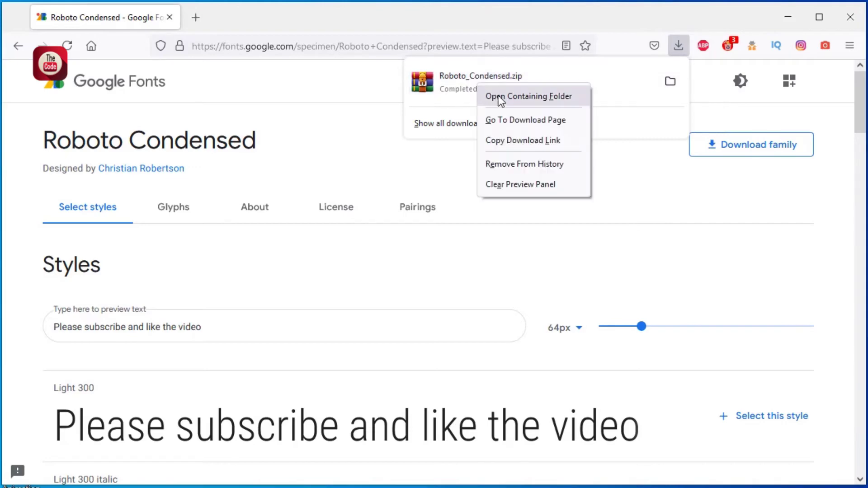
left_click(500, 97)
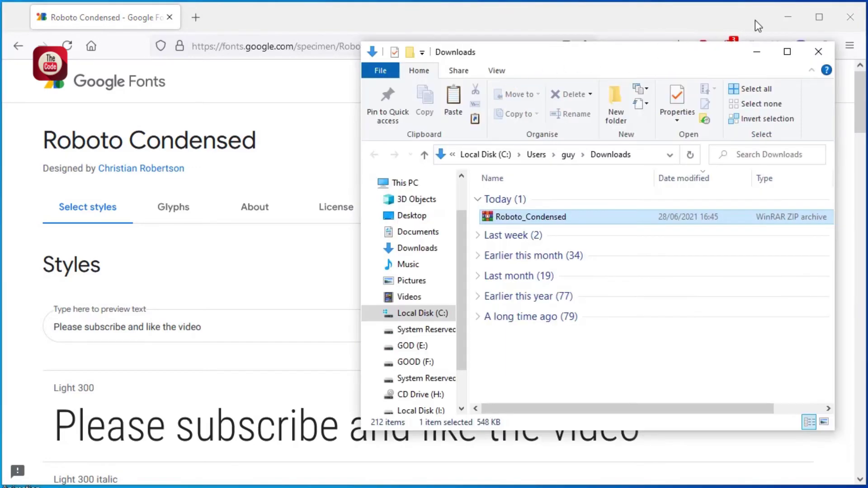
- Move Roboto_Condensed.zip from Downloads onto the desktop and refresh the desktop
left_click(783, 15)
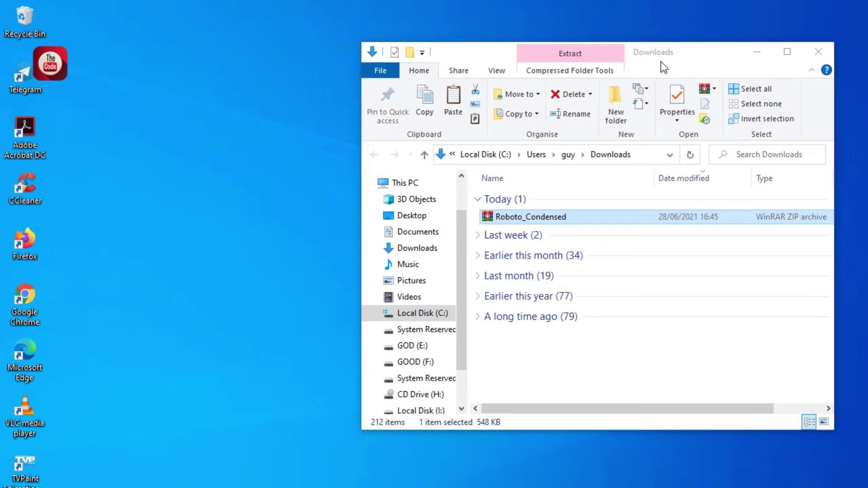
left_click_drag(693, 55, 586, 70)
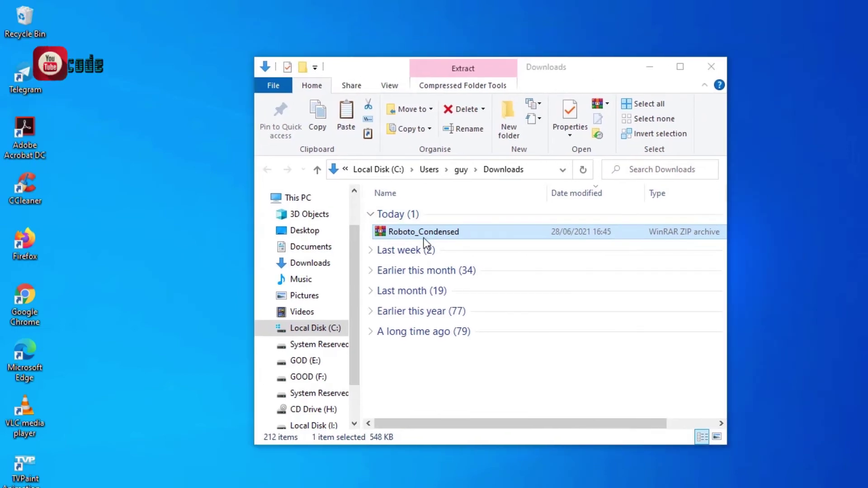
left_click_drag(425, 234, 199, 228)
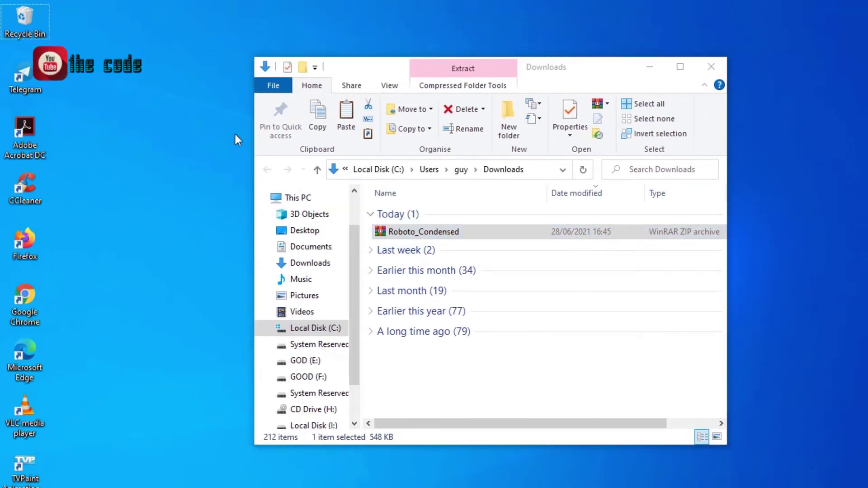
left_click(644, 68)
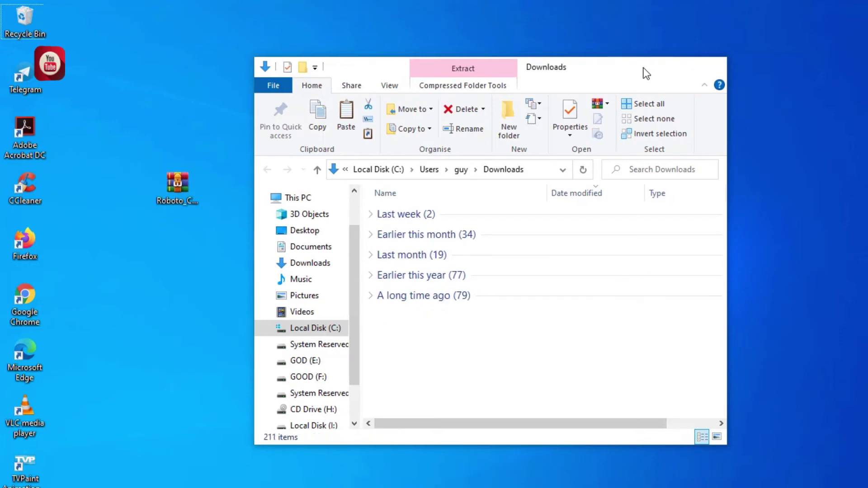
left_click(716, 64)
right_click(312, 68)
left_click(345, 107)
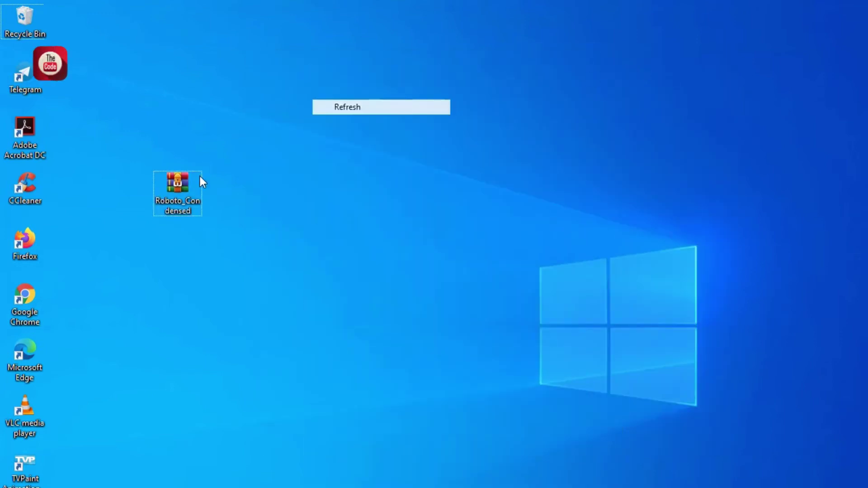
- Extract the zip to a Roboto_Condensed folder, open it, and preview RobotoCondensed-Bold
right_click(184, 191)
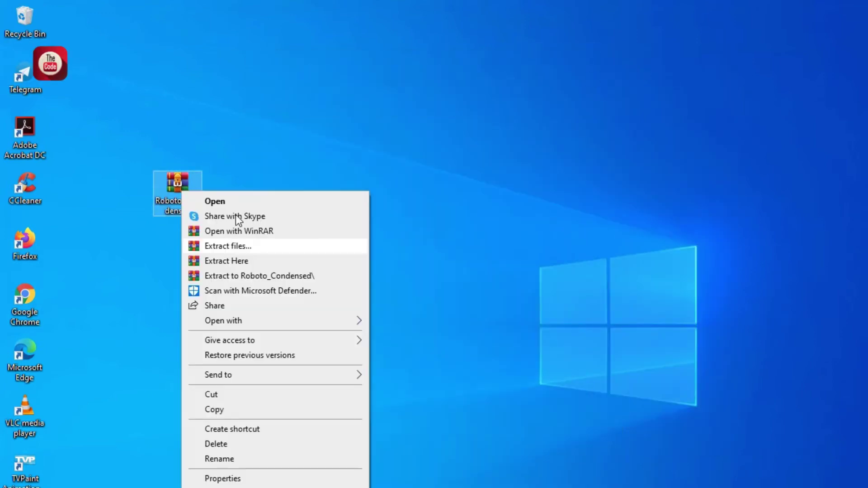
left_click(234, 276)
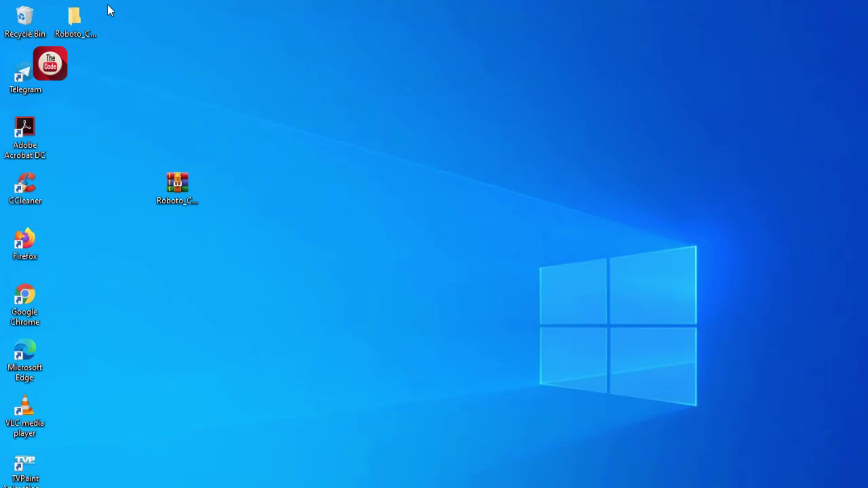
left_click_drag(75, 18, 384, 223)
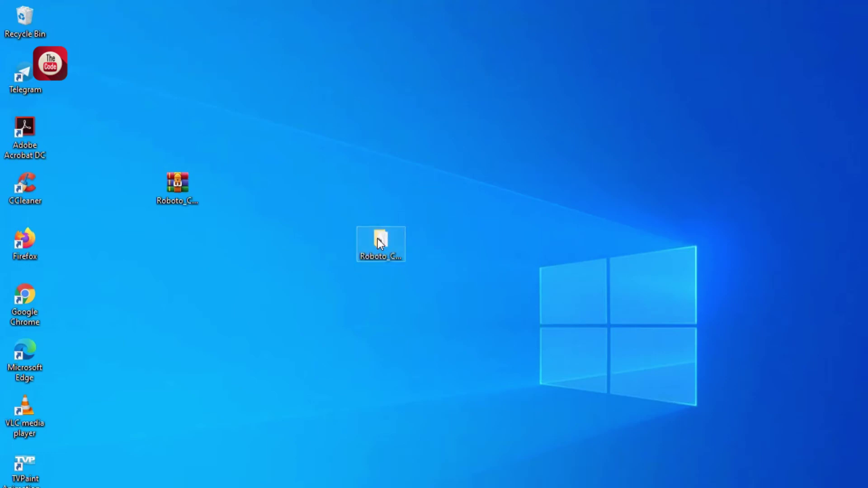
double_click(380, 242)
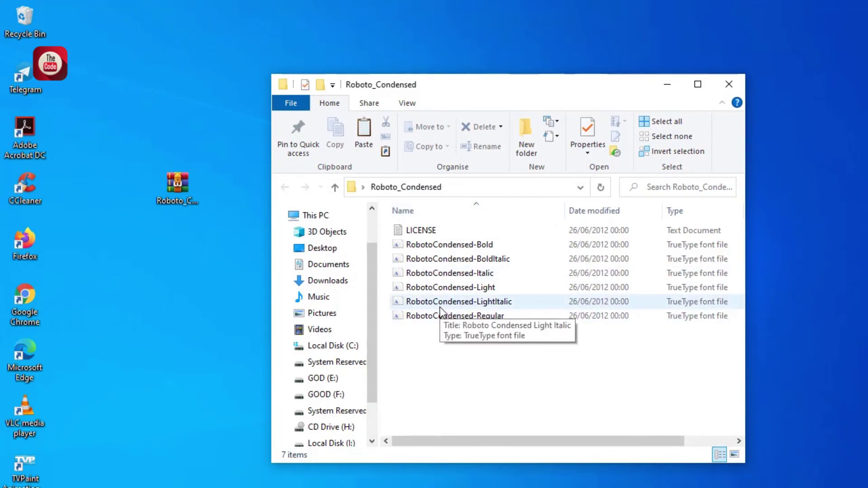
left_click(430, 249)
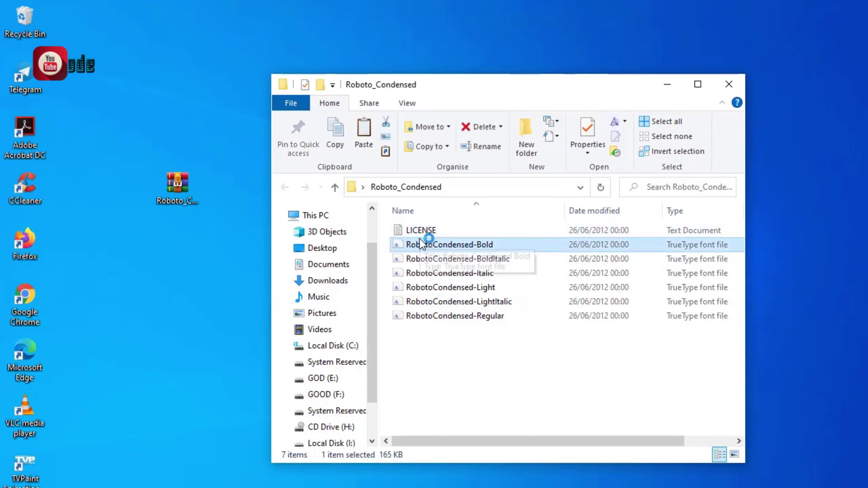
double_click(427, 244)
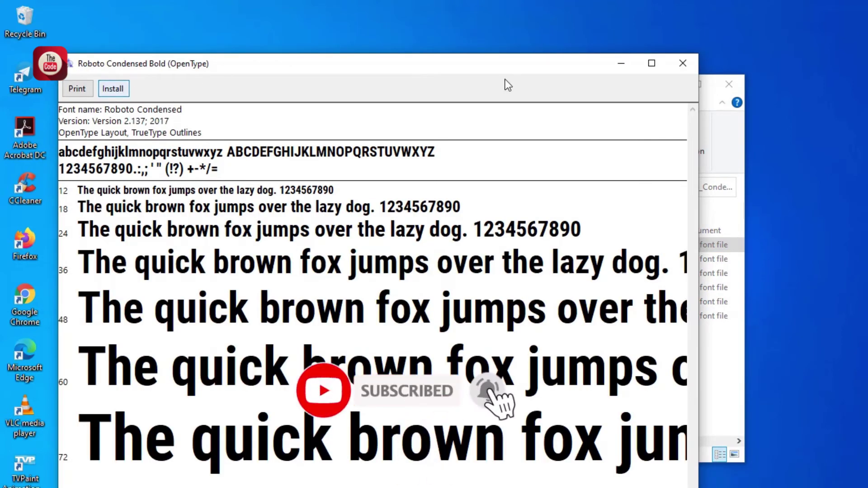
left_click(683, 67)
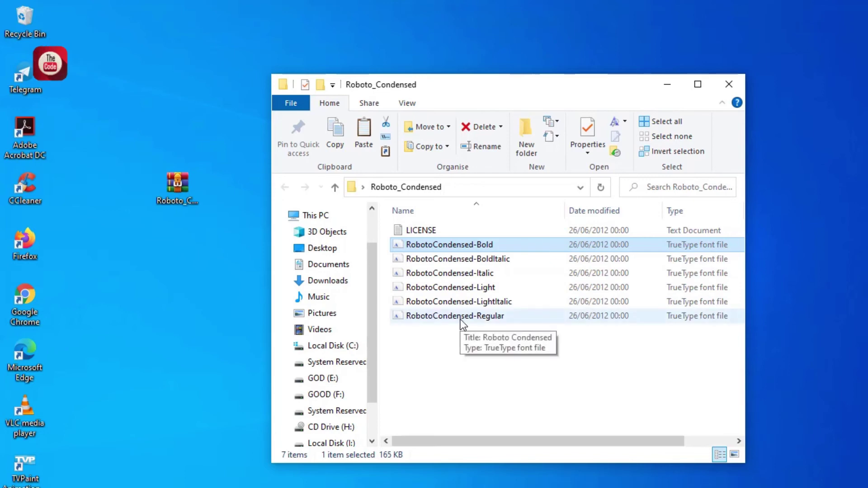
- Select all six Roboto Condensed .ttf font files in the extracted folder
left_click(457, 318, "shift")
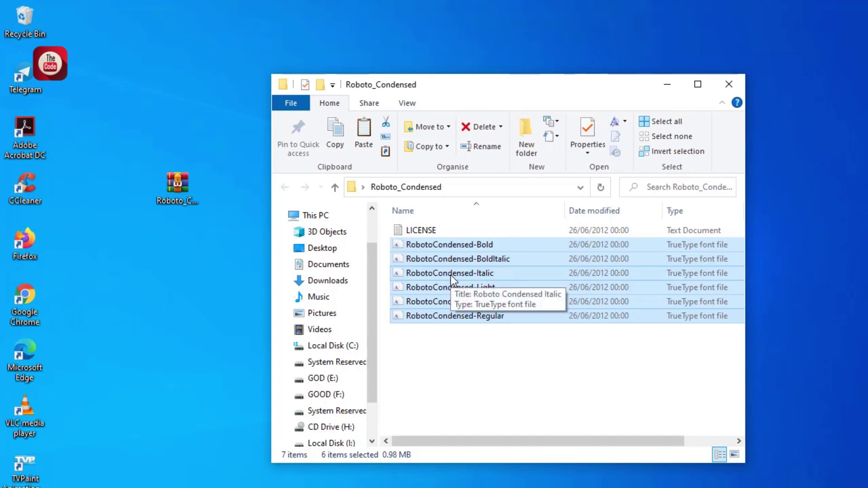
scroll(310, 385, "down", 1)
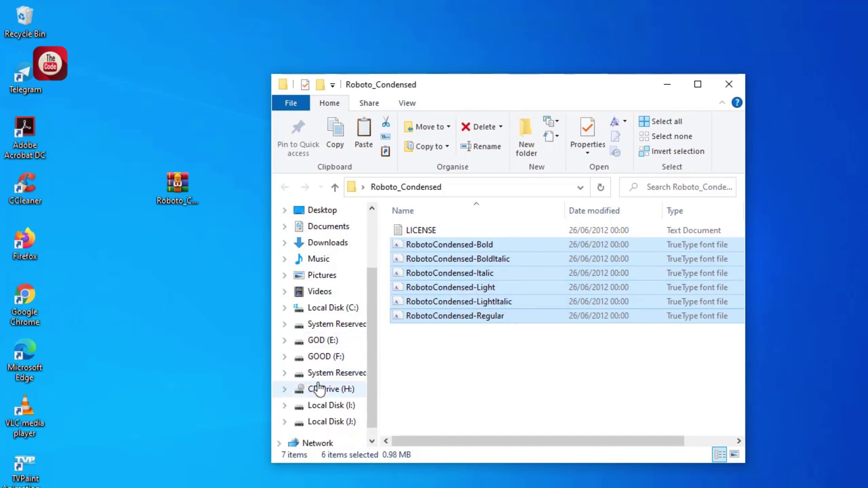
scroll(316, 357, "up", 2)
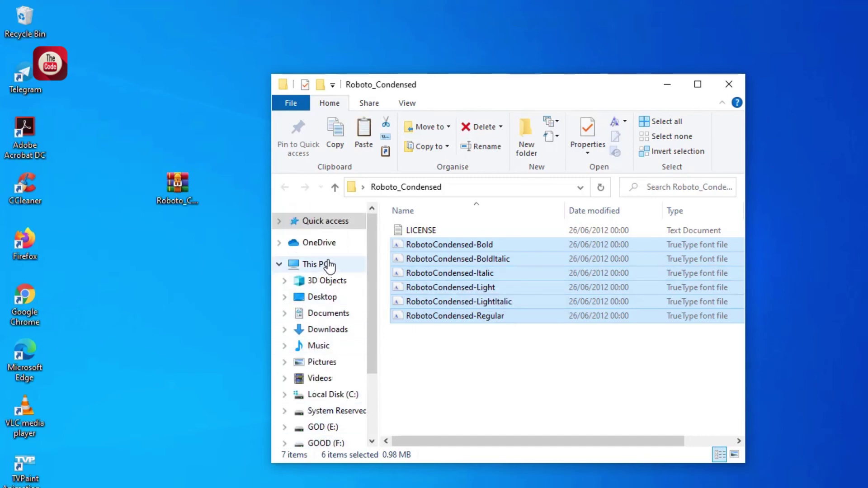
- Navigate through This PC to C:\Windows\Fonts
left_click(316, 266)
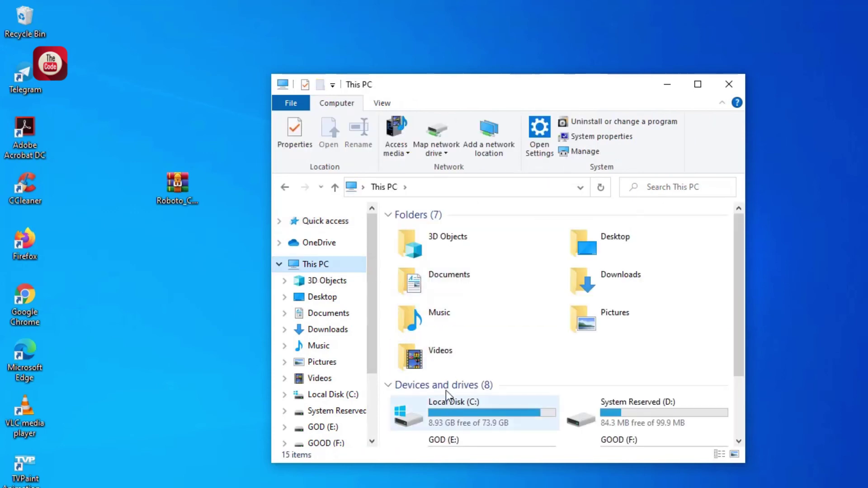
scroll(446, 390, "down", 2)
double_click(444, 313)
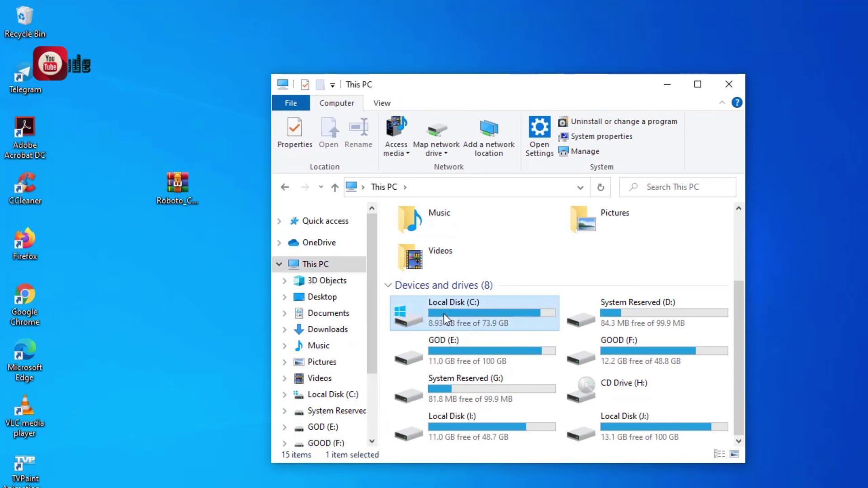
double_click(424, 348)
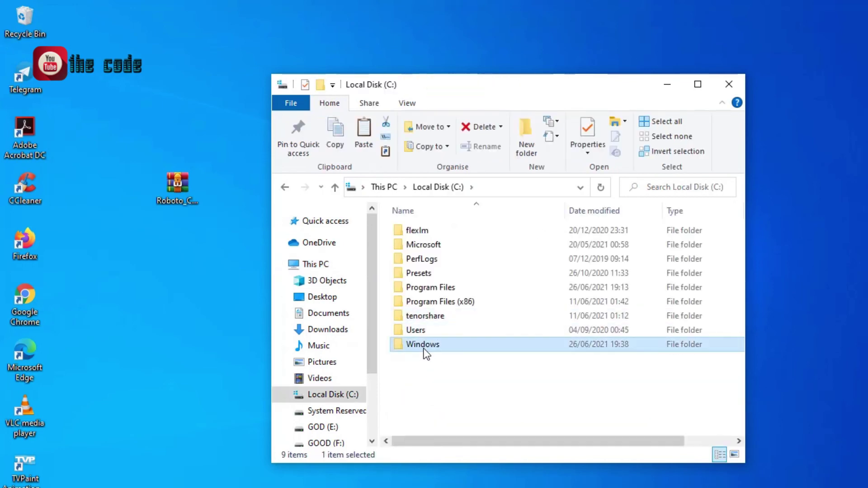
scroll(436, 308, "down", 2)
scroll(438, 302, "down", 1)
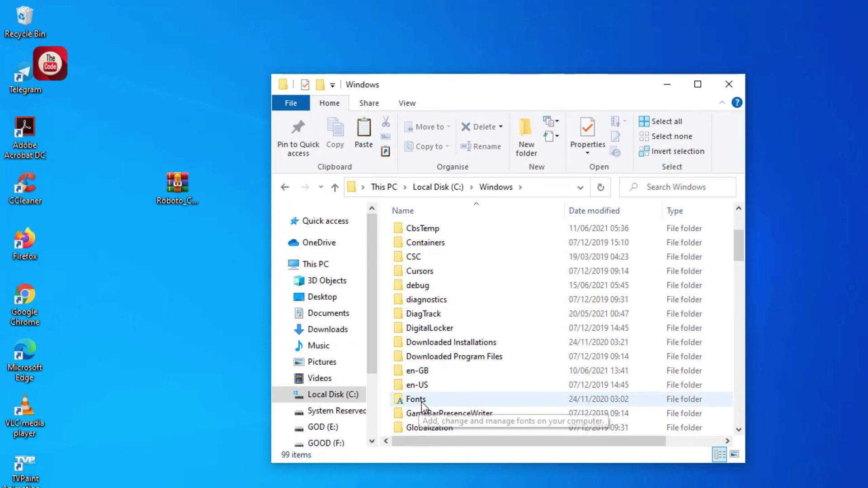
double_click(421, 401)
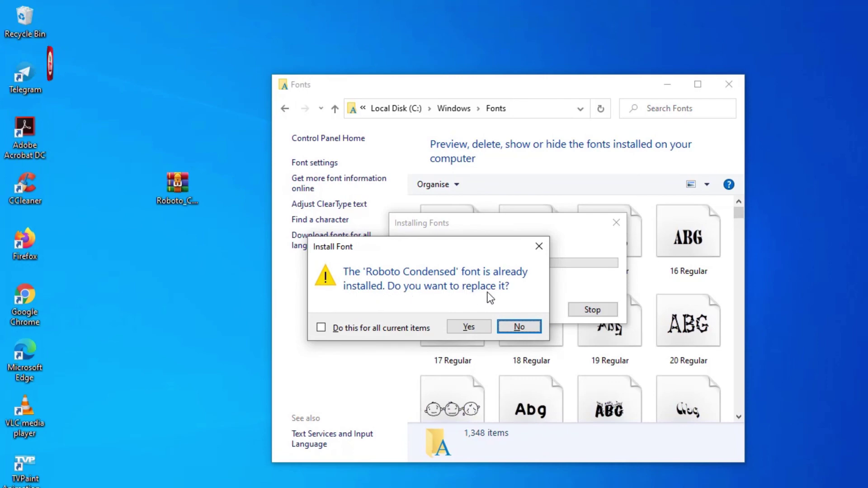
- Confirm replacing the existing Roboto Condensed fonts, applying the answer to all items
left_click(468, 326)
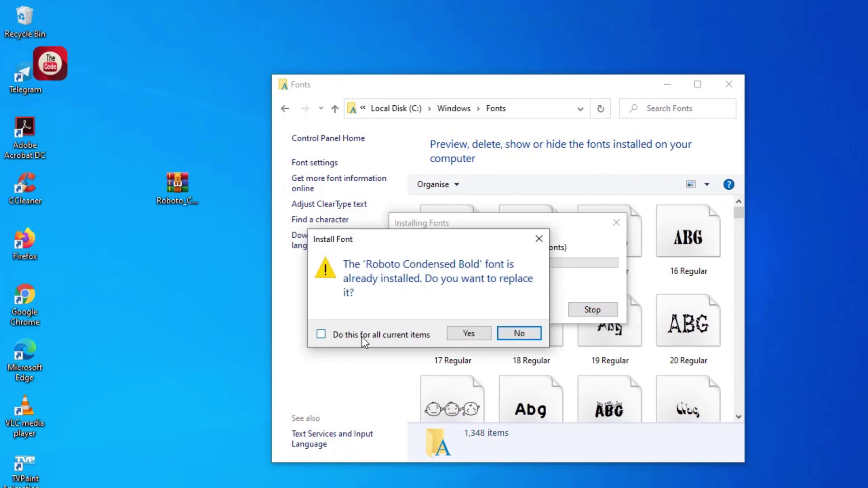
left_click(321, 335)
left_click(458, 332)
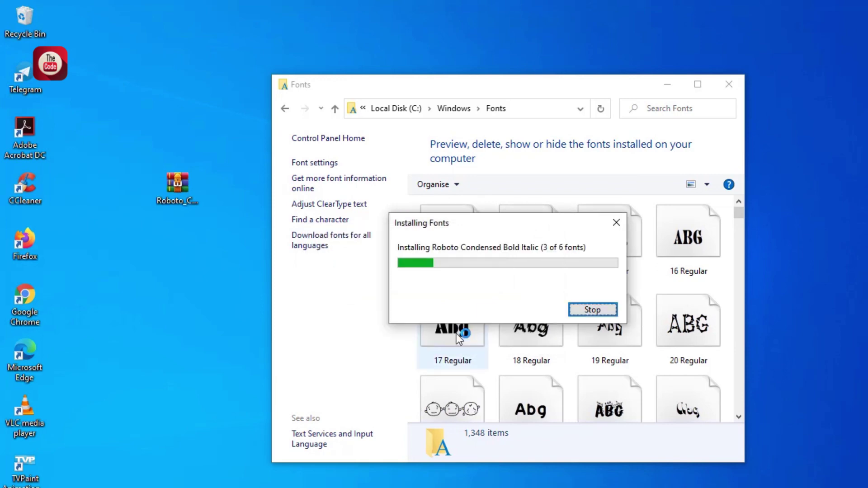